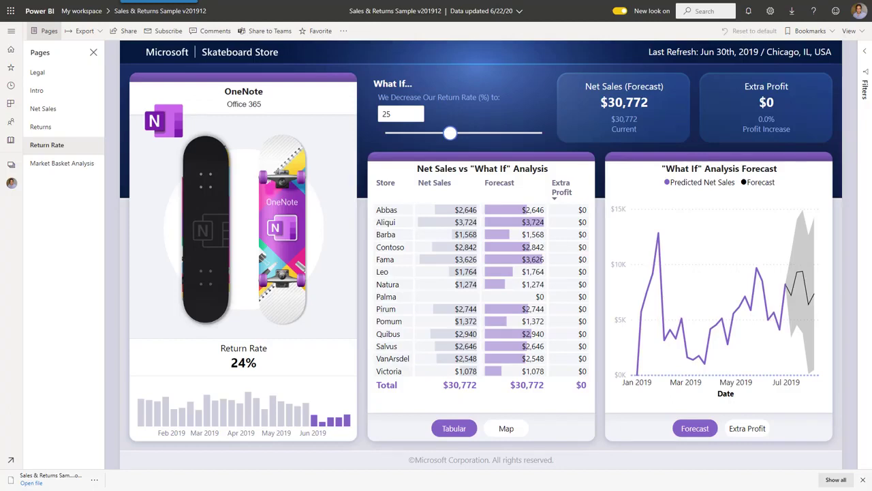
# On the Net Sales report page, replace the Q&A visual's question with "net sales".
pyautogui.click(56, 115)
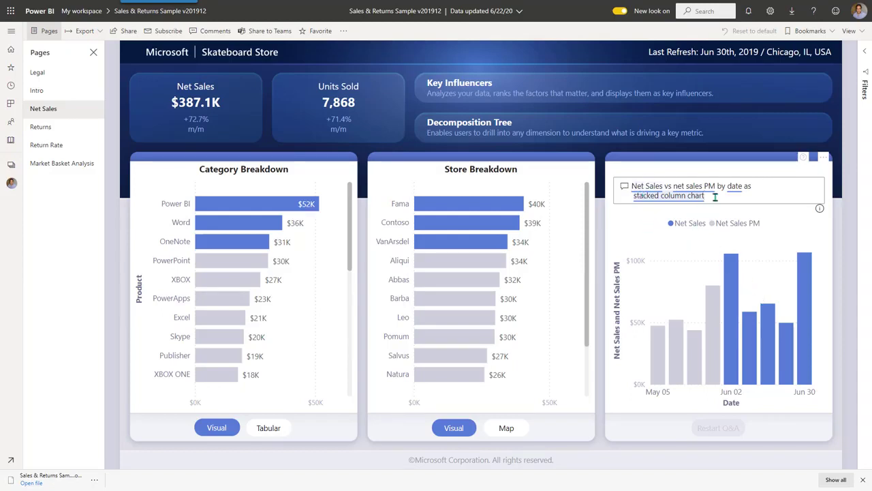
pyautogui.moveTo(706, 196); pyautogui.dragTo(633, 189)
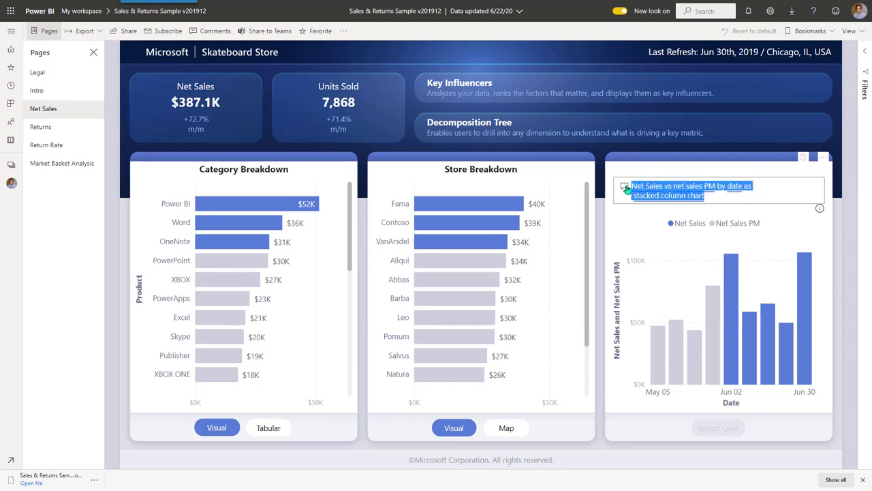
pyautogui.write('net')
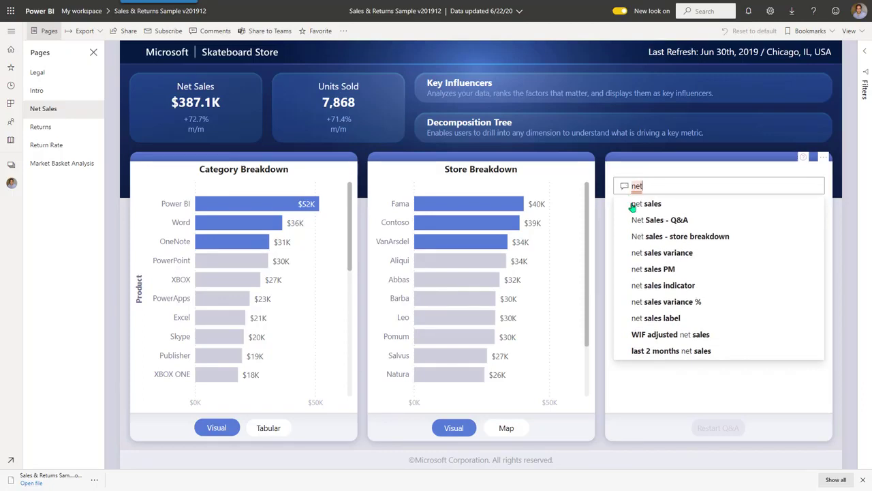
pyautogui.click(644, 203)
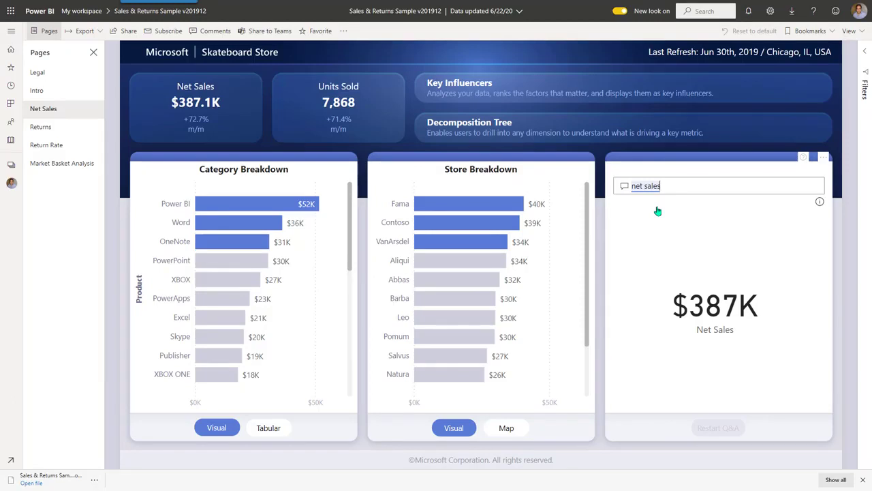
# Extend the Q&A question to "net sales by product".
pyautogui.write('by')
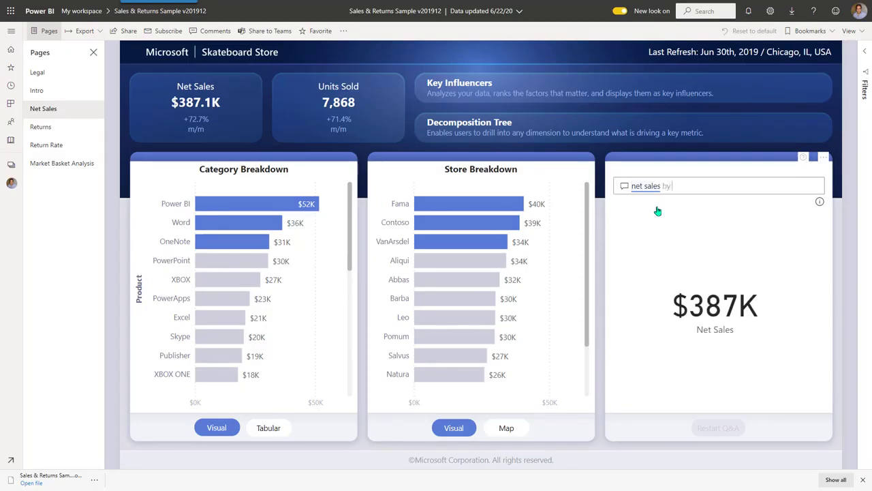
pyautogui.write(' prdct')
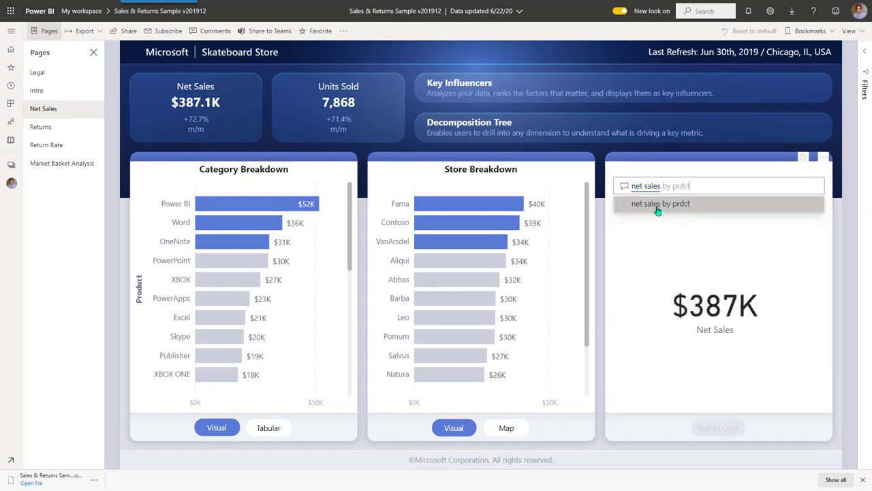
pyautogui.press('BackSpace')
pyautogui.press('BackSpace')
pyautogui.write('uct')
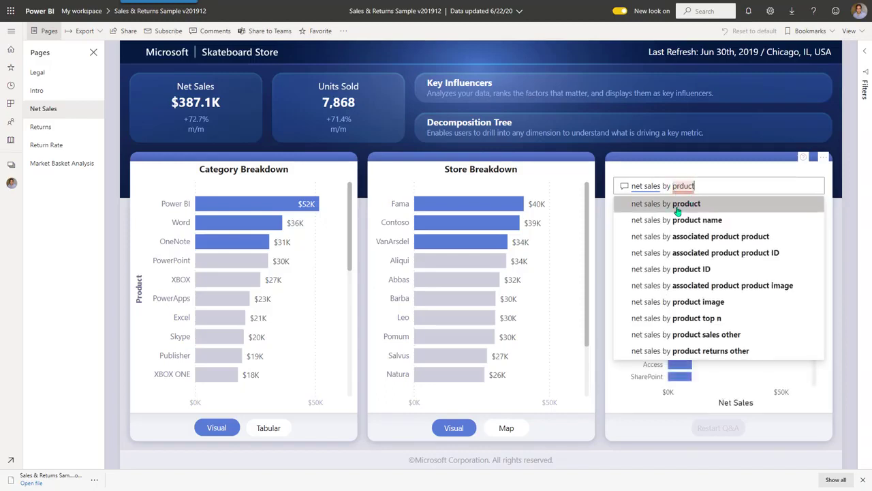
pyautogui.click(678, 204)
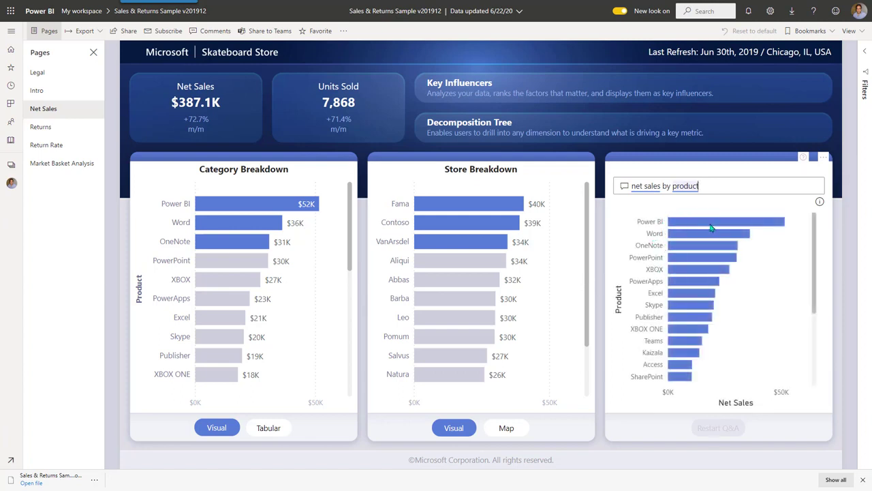
# Have the Q&A visual show the answer as a map by extending the question to "net sales by product as map".
pyautogui.moveTo(711, 227)
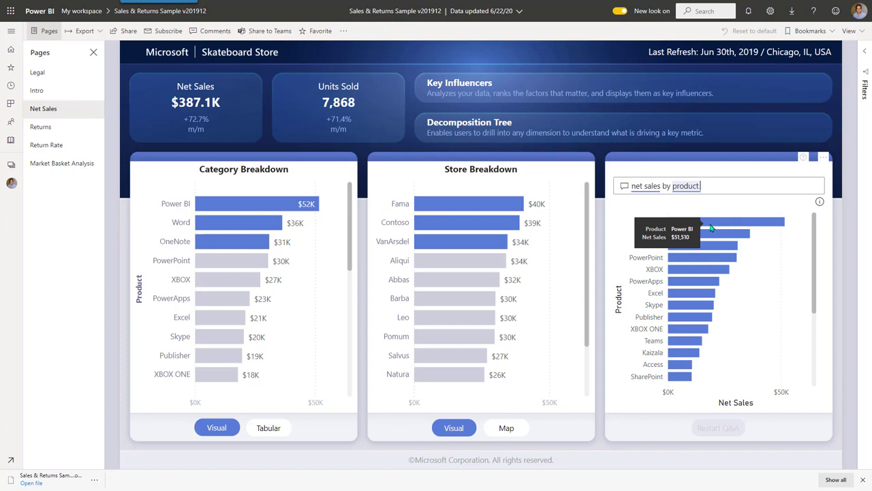
pyautogui.write('as ma')
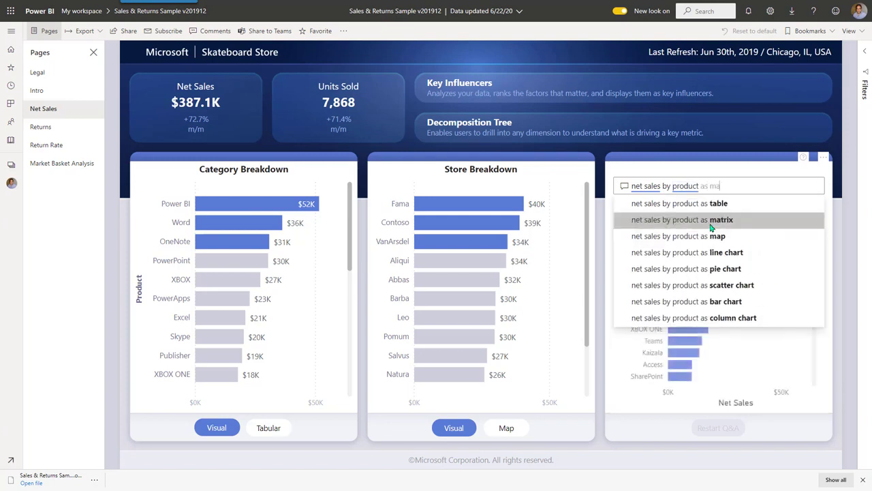
pyautogui.write('p')
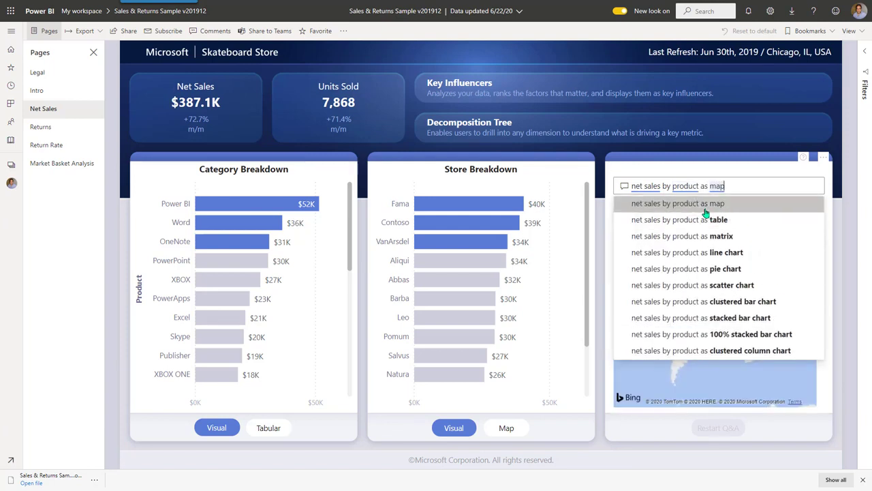
pyautogui.click(705, 209)
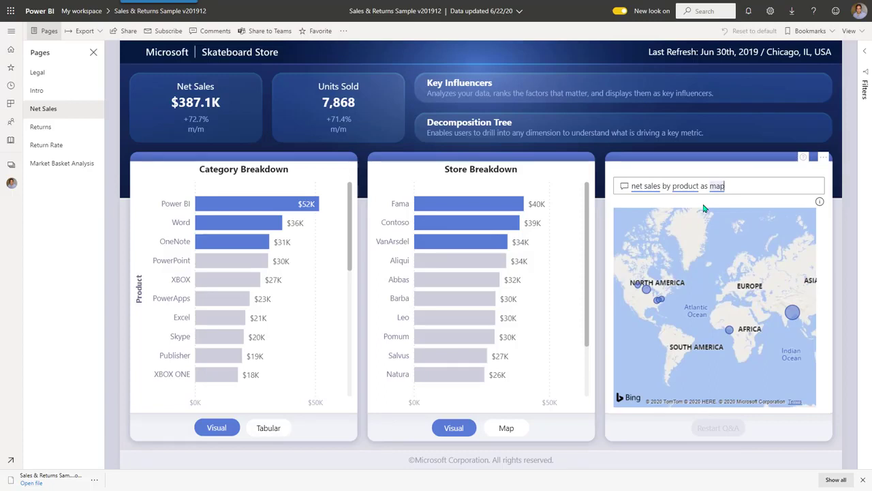
# Export the report with Analyze in Excel, open the downloaded connection file in Excel and enable its data connections.
pyautogui.click(344, 34)
pyautogui.moveTo(363, 90)
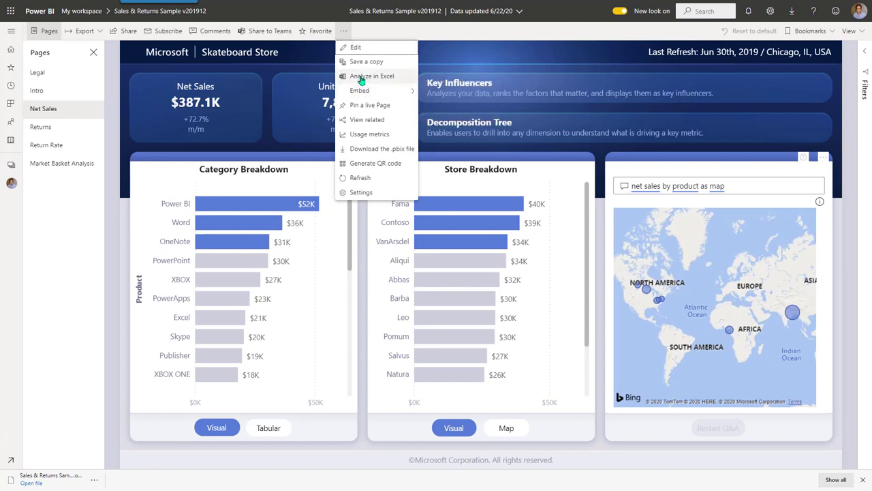
pyautogui.click(362, 77)
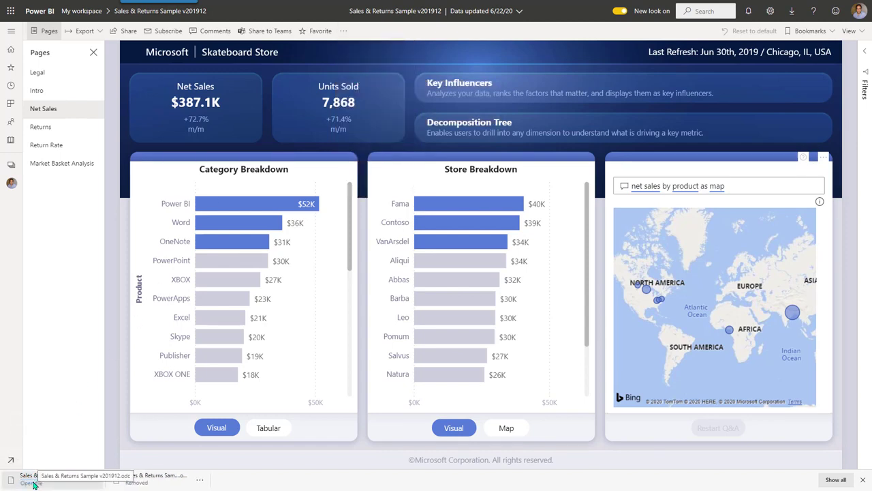
pyautogui.click(33, 483)
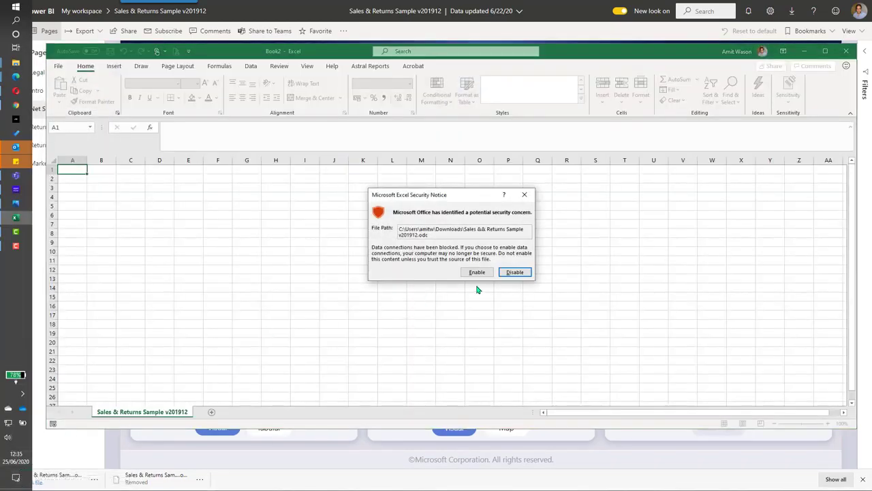
pyautogui.click(476, 272)
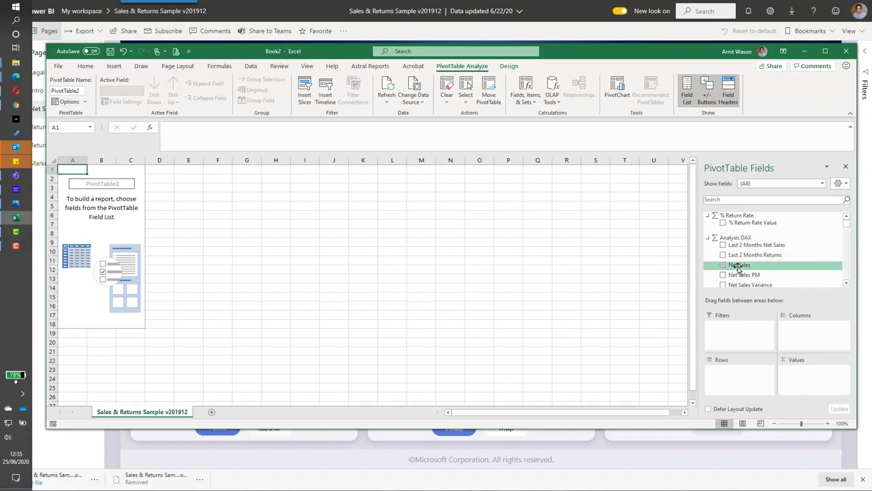
# Add Net Sales to the PivotTable's values and Product from the Associated Product table to its rows.
pyautogui.moveTo(738, 267); pyautogui.dragTo(795, 369)
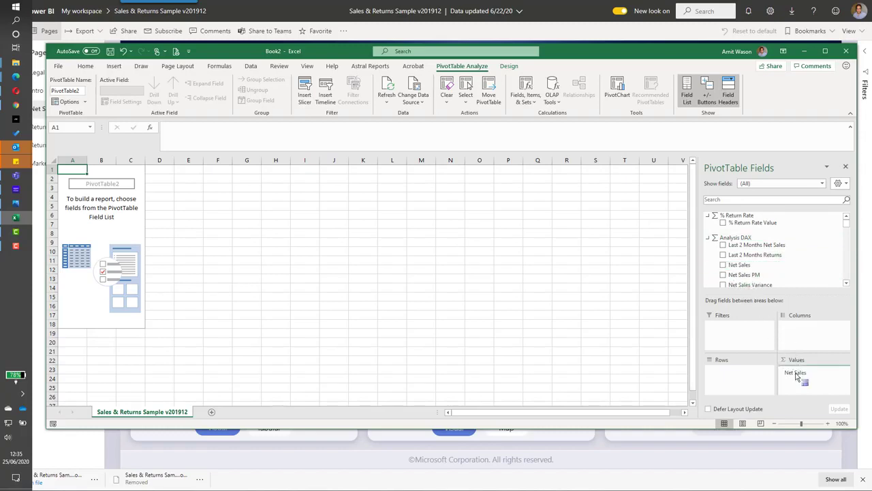
pyautogui.click(846, 283)
pyautogui.click(846, 283)
pyautogui.click(846, 283)
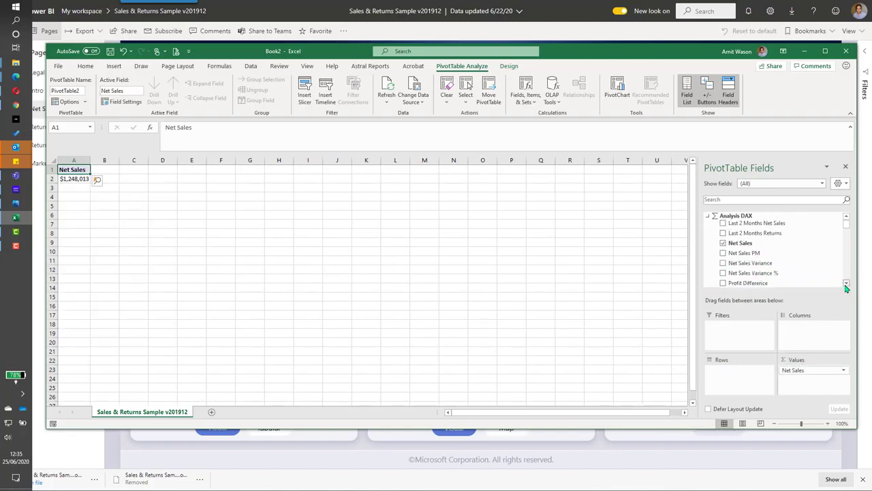
pyautogui.click(846, 284)
pyautogui.click(847, 284)
pyautogui.click(847, 283)
pyautogui.click(847, 284)
pyautogui.click(846, 284)
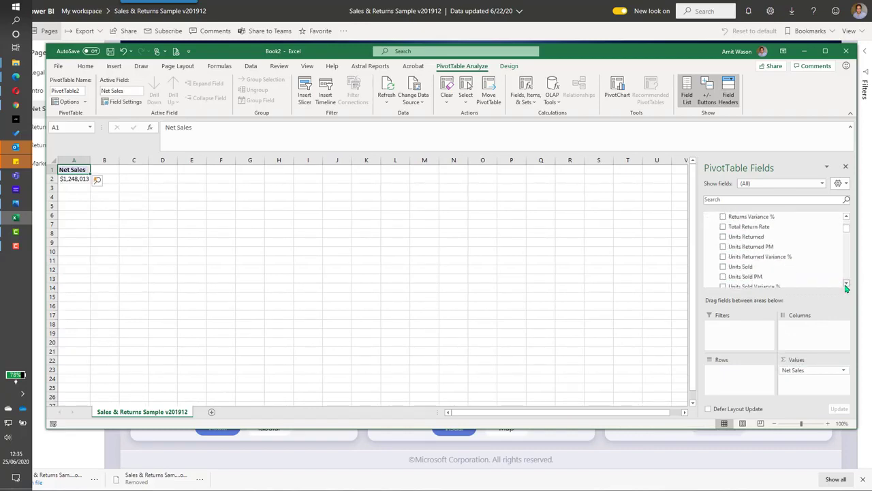
pyautogui.click(846, 284)
pyautogui.click(847, 283)
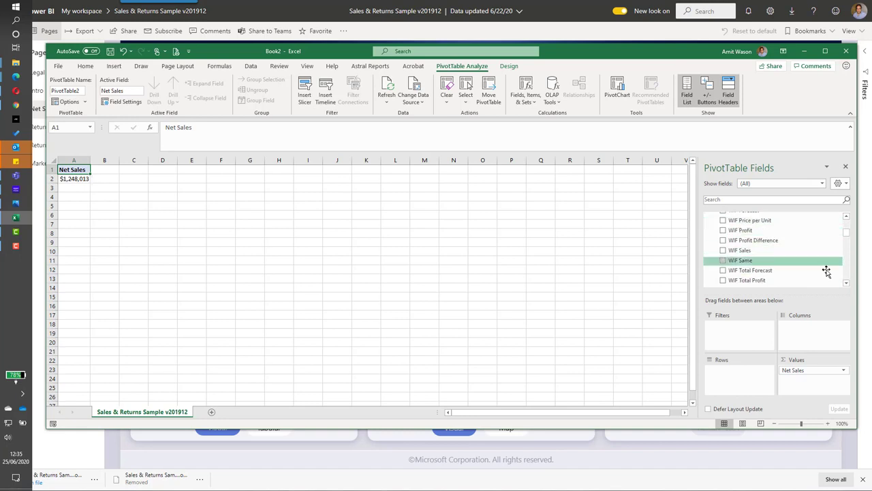
pyautogui.click(847, 283)
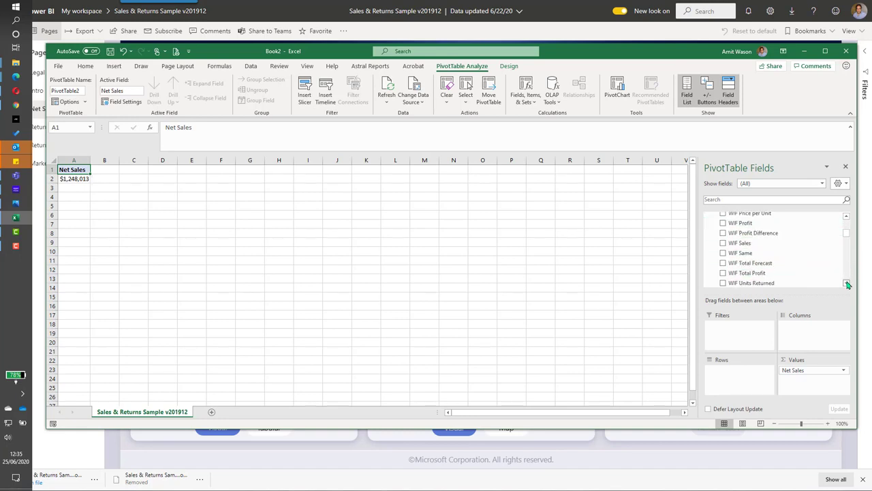
pyautogui.click(847, 284)
pyautogui.click(847, 283)
pyautogui.click(847, 284)
pyautogui.click(847, 284)
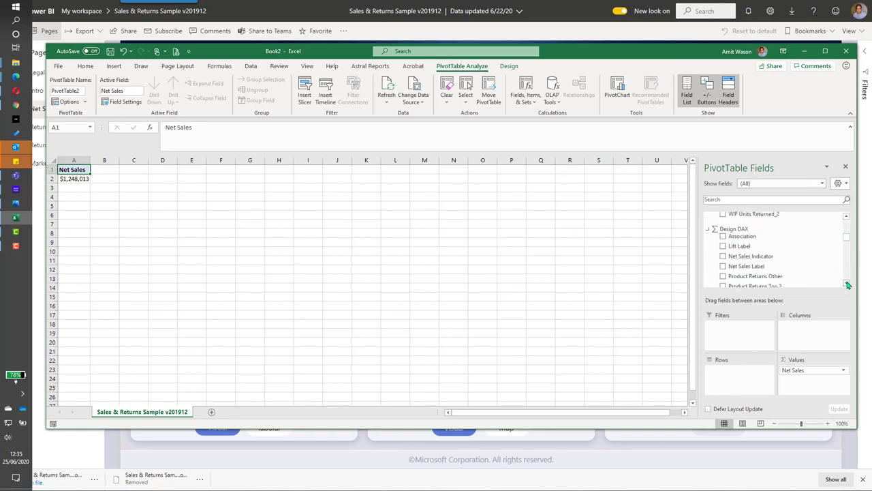
pyautogui.click(847, 283)
pyautogui.click(847, 283)
pyautogui.click(847, 284)
pyautogui.click(847, 284)
pyautogui.click(847, 284)
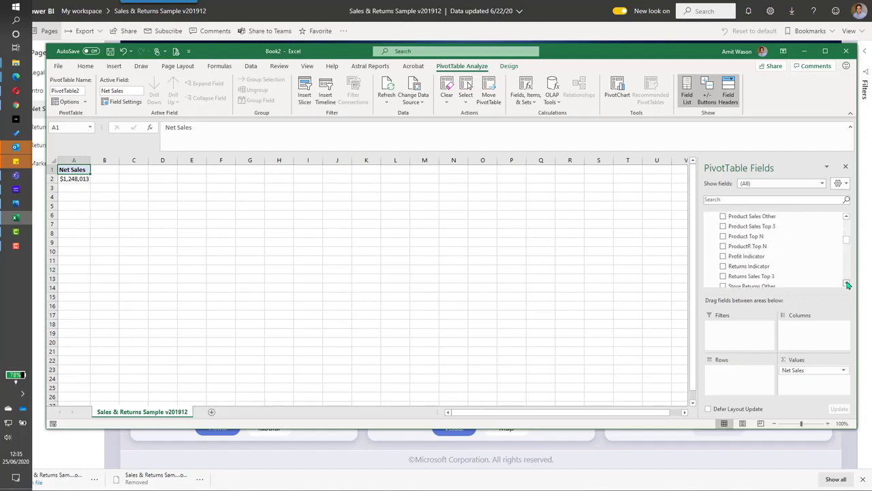
pyautogui.click(846, 284)
pyautogui.click(847, 283)
pyautogui.click(847, 284)
pyautogui.click(847, 284)
pyautogui.click(847, 283)
pyautogui.click(847, 283)
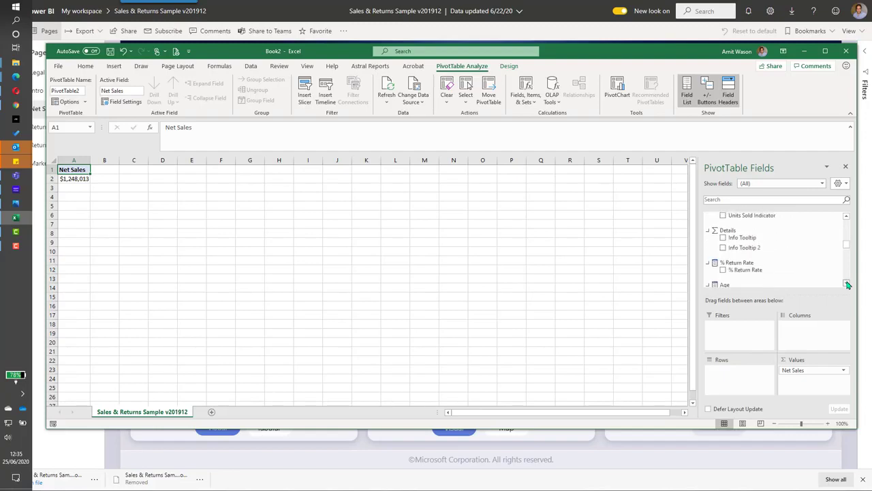
pyautogui.click(847, 283)
pyautogui.click(847, 284)
pyautogui.click(847, 284)
pyautogui.click(847, 284)
pyautogui.click(847, 283)
pyautogui.click(847, 283)
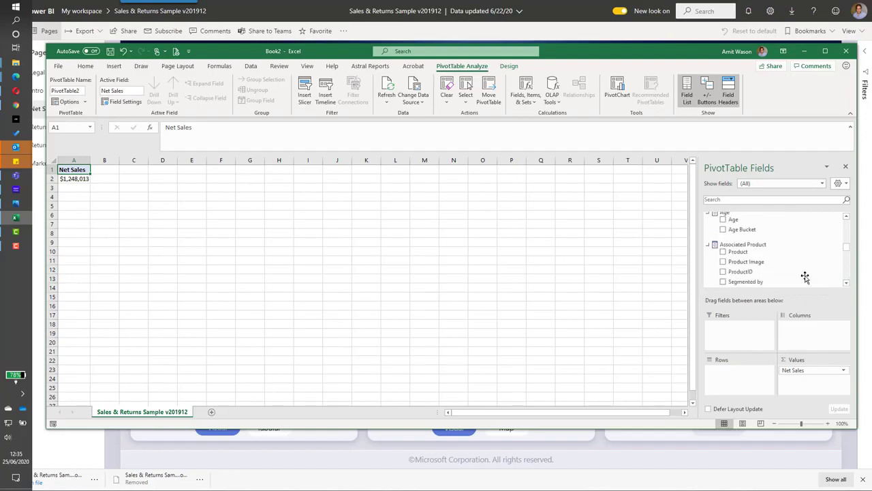
pyautogui.moveTo(738, 253); pyautogui.dragTo(737, 368)
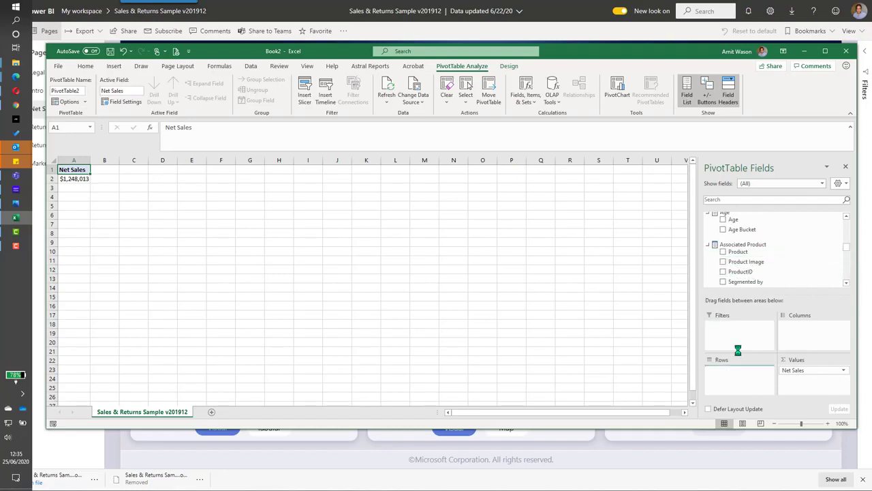
# Add Month from the Calendar table as the PivotTable's column field.
pyautogui.click(847, 284)
pyautogui.click(847, 284)
pyautogui.click(847, 284)
pyautogui.click(847, 284)
pyautogui.click(847, 283)
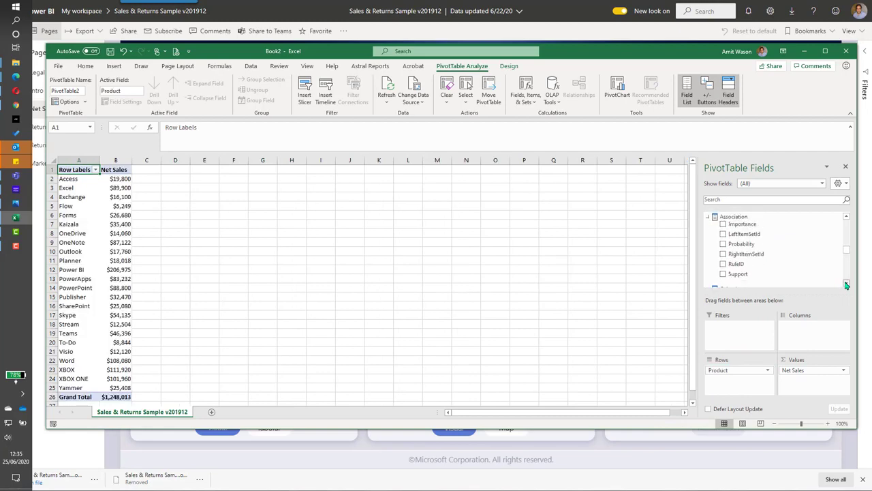
pyautogui.click(847, 284)
pyautogui.click(847, 283)
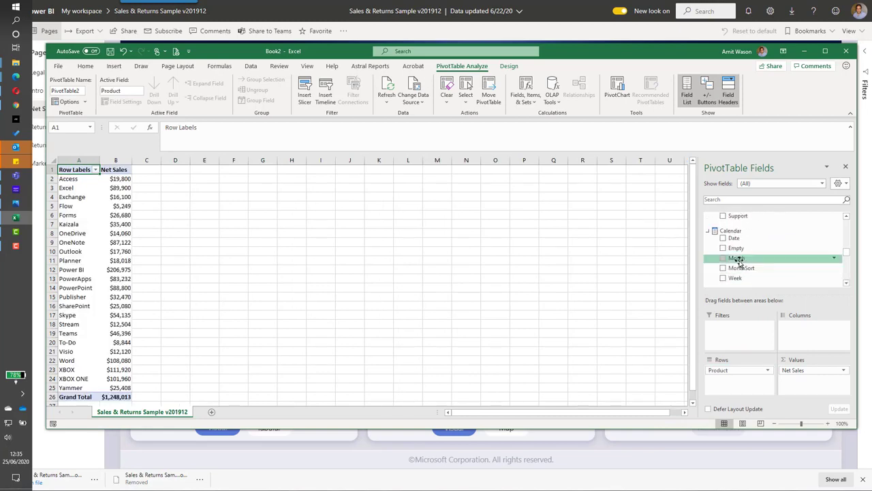
pyautogui.moveTo(738, 257); pyautogui.dragTo(795, 328)
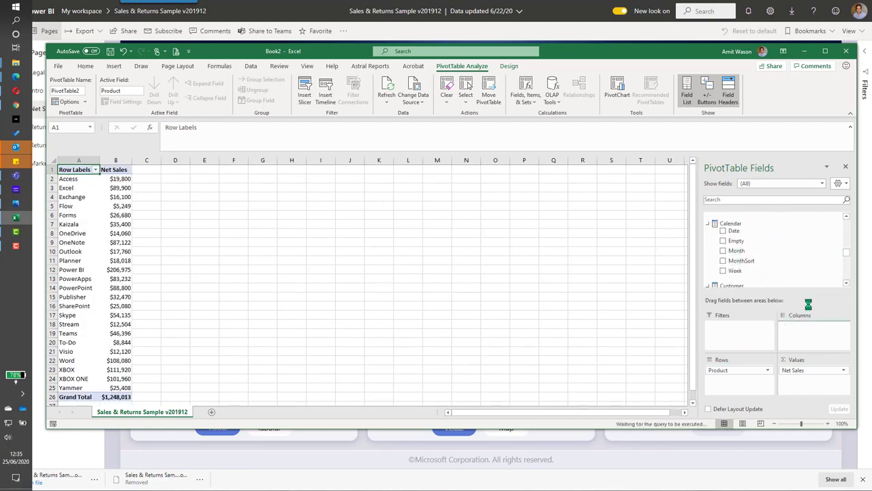
# Add Category from the Customer table as a report filter of the PivotTable.
pyautogui.click(846, 283)
pyautogui.click(846, 283)
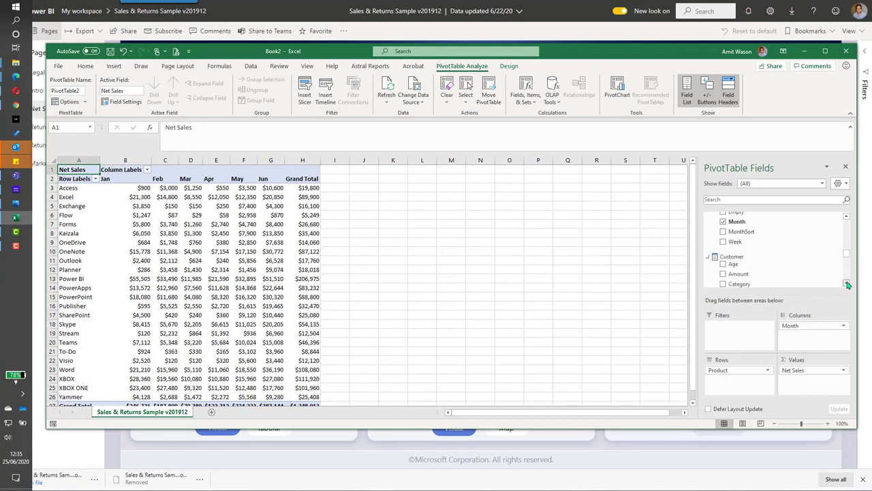
pyautogui.click(846, 283)
pyautogui.click(846, 283)
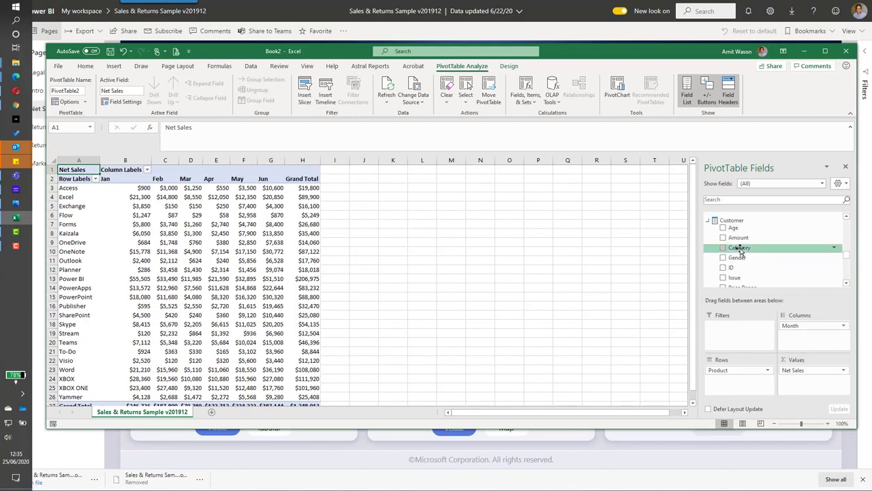
pyautogui.moveTo(740, 251); pyautogui.dragTo(716, 338)
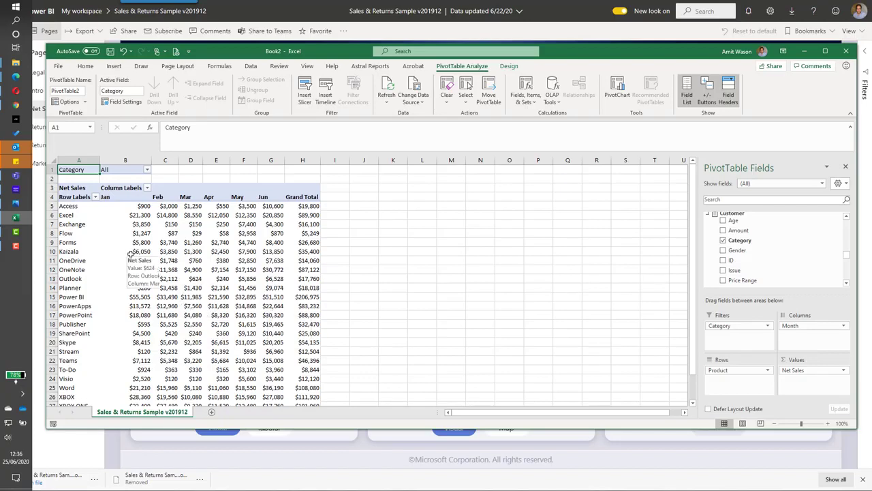
# Filter the PivotTable's Category to Office 365.
pyautogui.click(147, 171)
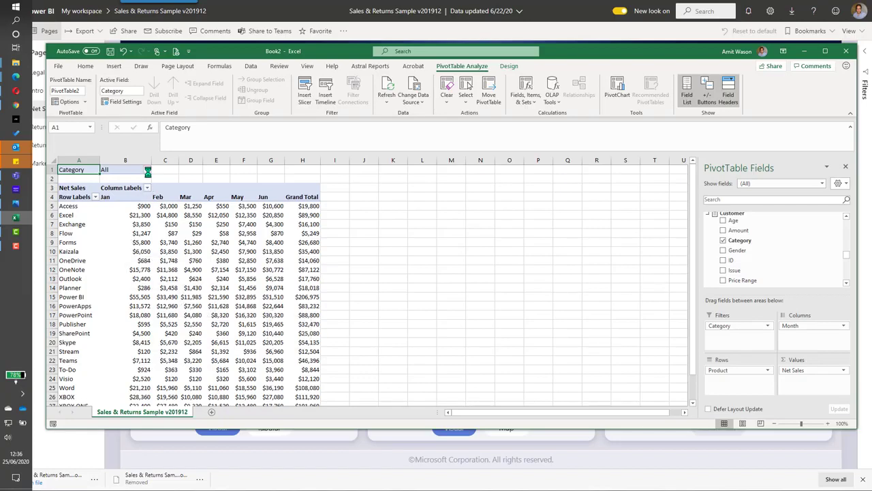
pyautogui.click(50, 192)
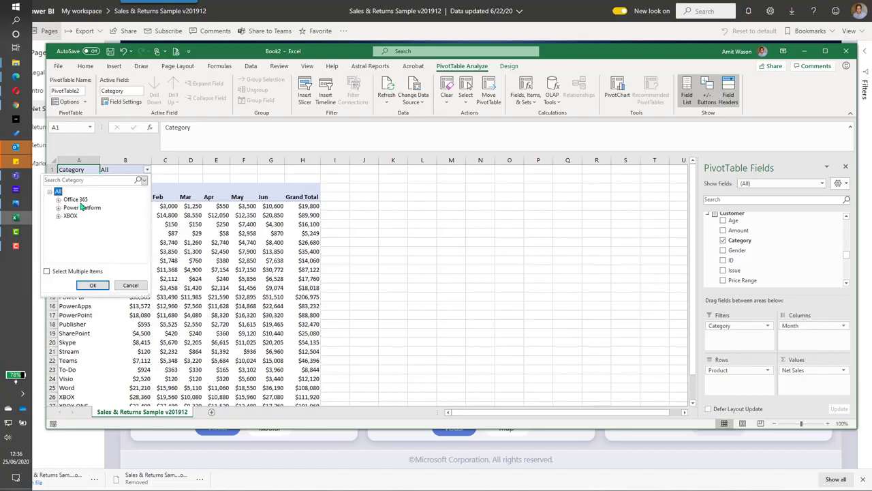
pyautogui.click(81, 200)
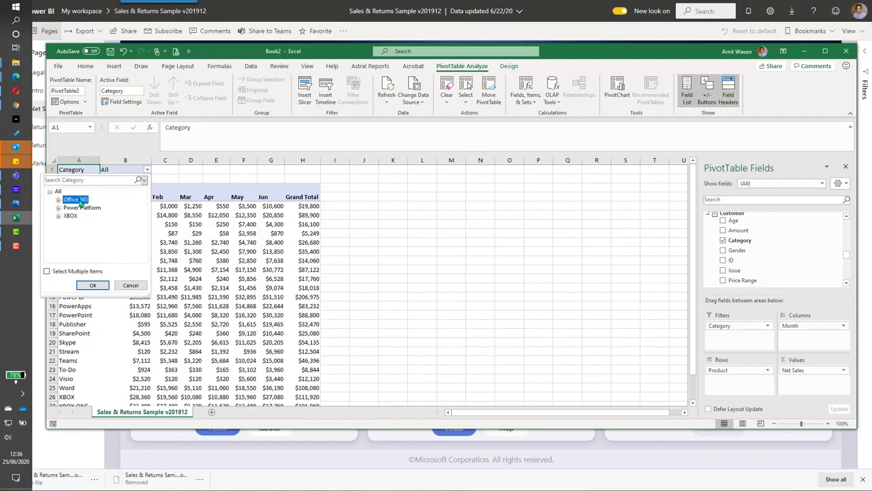
pyautogui.click(87, 286)
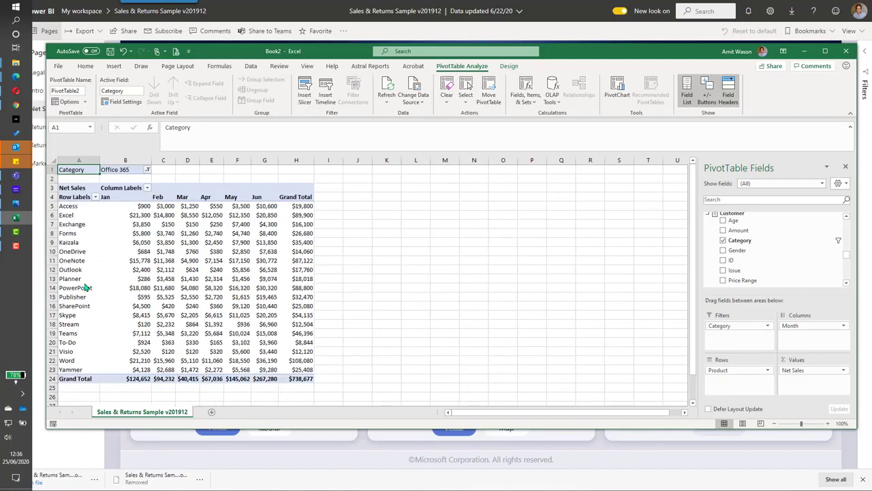